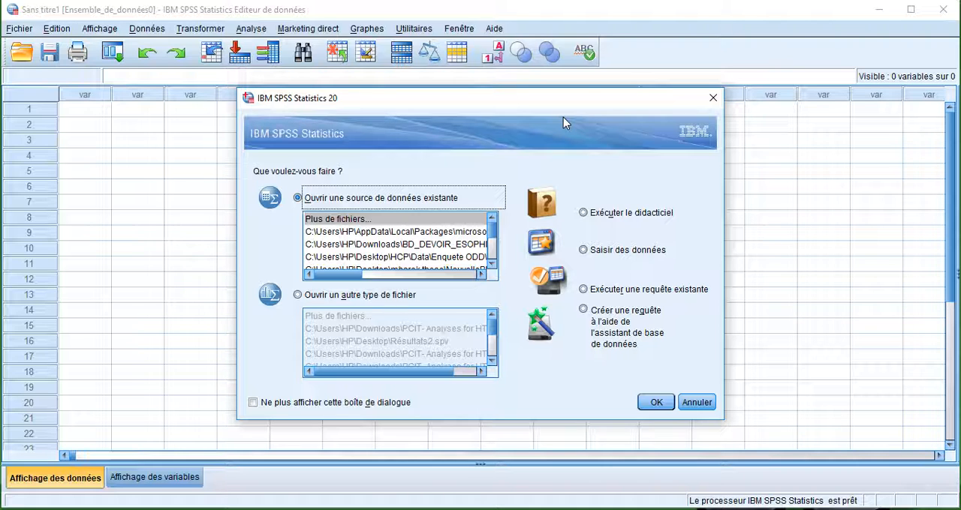
Dismiss the startup dialog and open the data file "5 concours sport maroc 1383 ss.sav" from the Bureau folder.
{"action": "left_click", "coordinate": [713, 96]}
{"action": "left_click", "coordinate": [9, 31]}
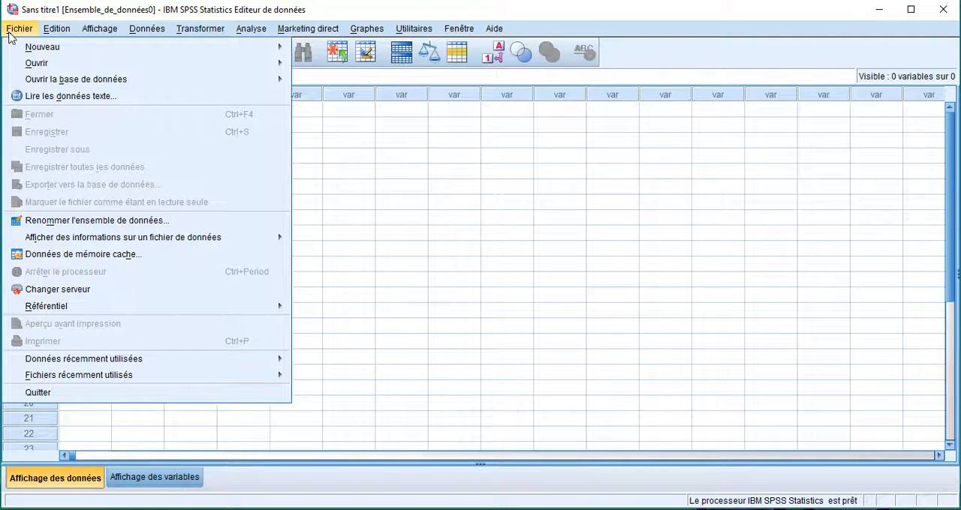
{"action": "mouse_move", "coordinate": [273, 86]}
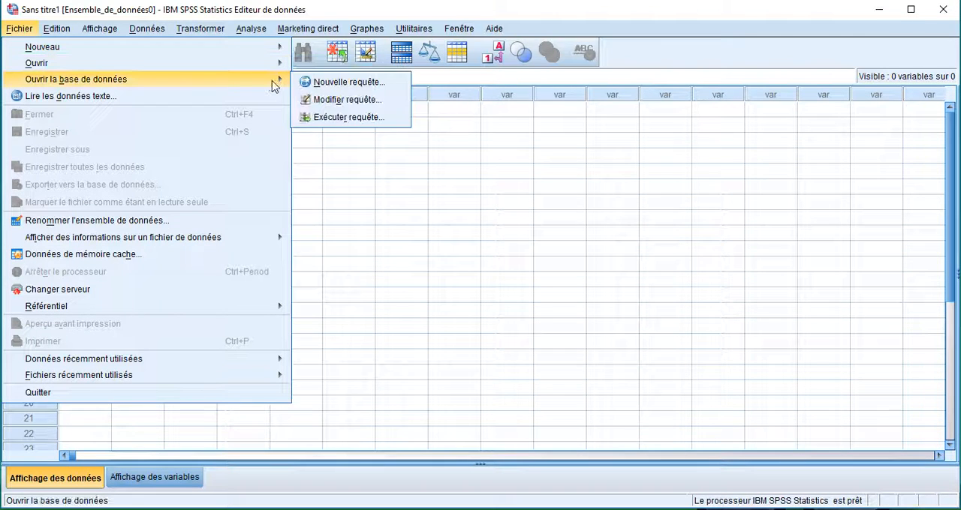
{"action": "mouse_move", "coordinate": [271, 67]}
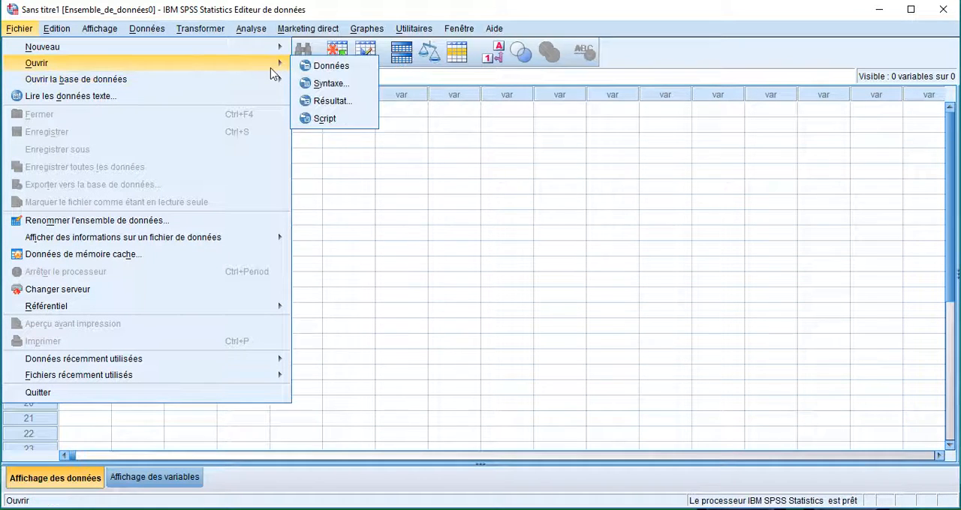
{"action": "left_click", "coordinate": [328, 71]}
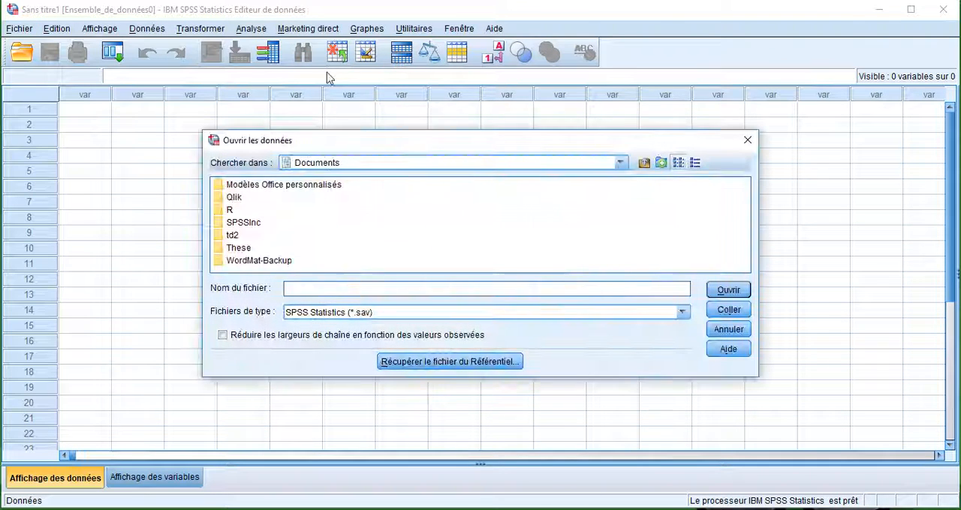
{"action": "left_click", "coordinate": [620, 163]}
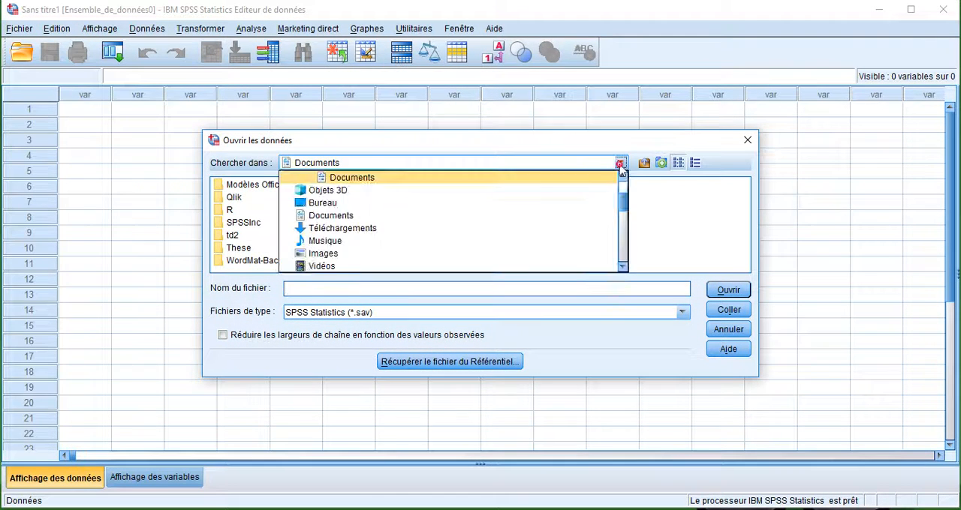
{"action": "left_click", "coordinate": [347, 204]}
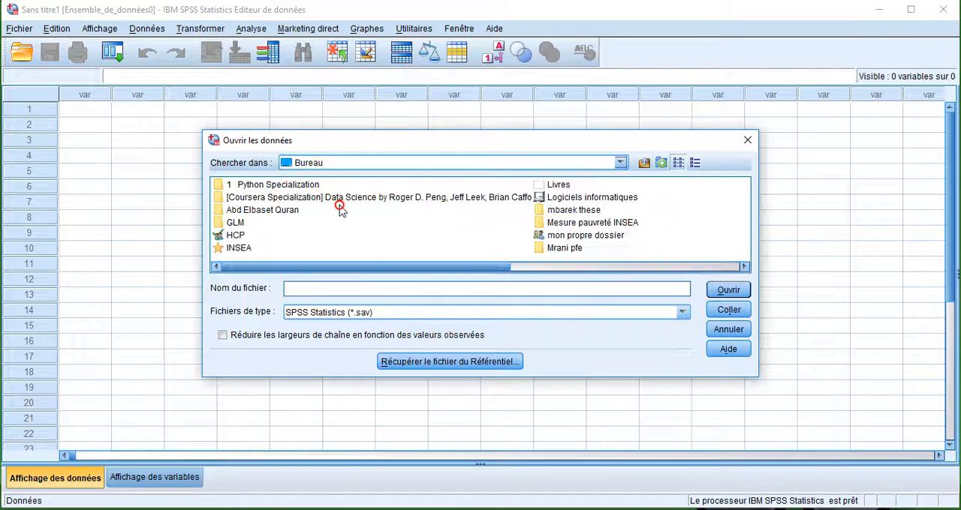
{"action": "left_click_drag", "start_coordinate": [452, 266], "coordinate": [597, 278]}
{"action": "left_click", "coordinate": [645, 236]}
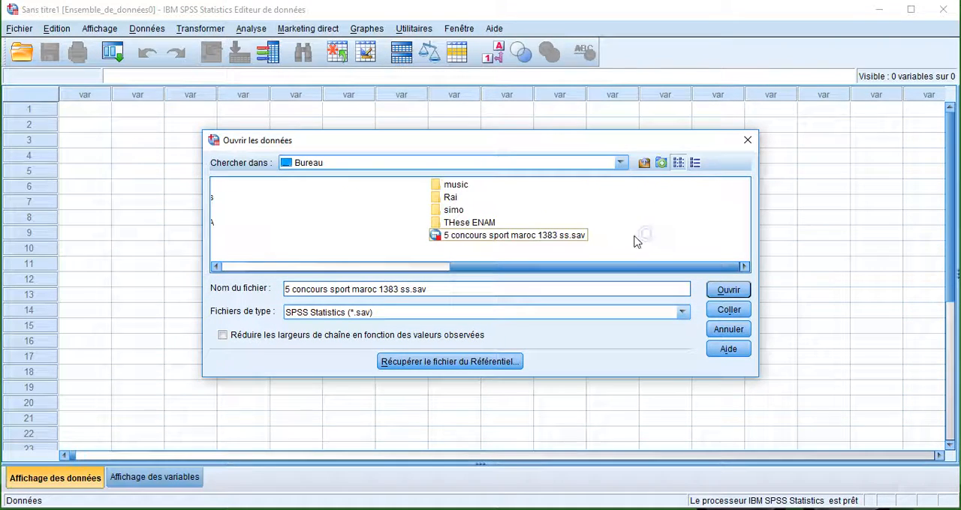
{"action": "left_click", "coordinate": [726, 289]}
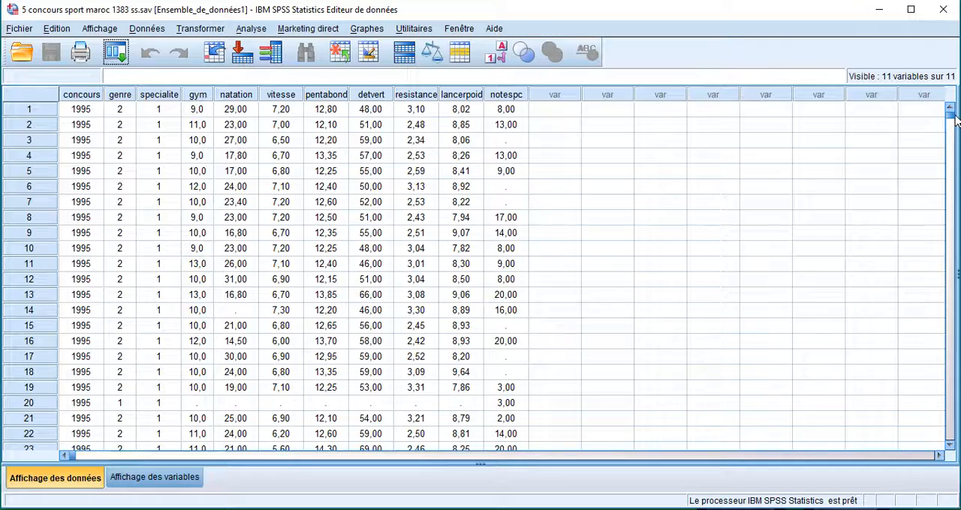
Look through the data down to the last case and back, and read the descriptions of the variables from gym to notespc.
{"action": "left_click_drag", "start_coordinate": [955, 120], "coordinate": [951, 431]}
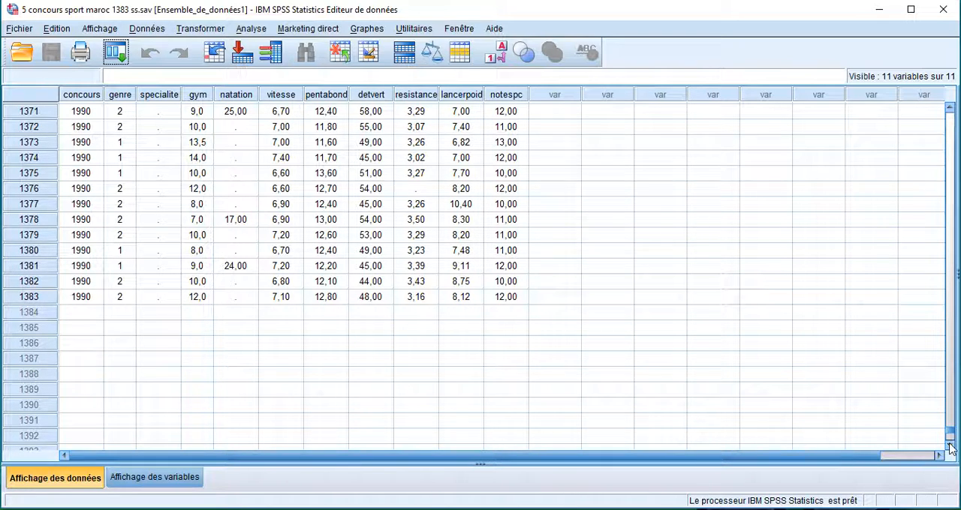
{"action": "left_click_drag", "start_coordinate": [949, 431], "coordinate": [954, 100]}
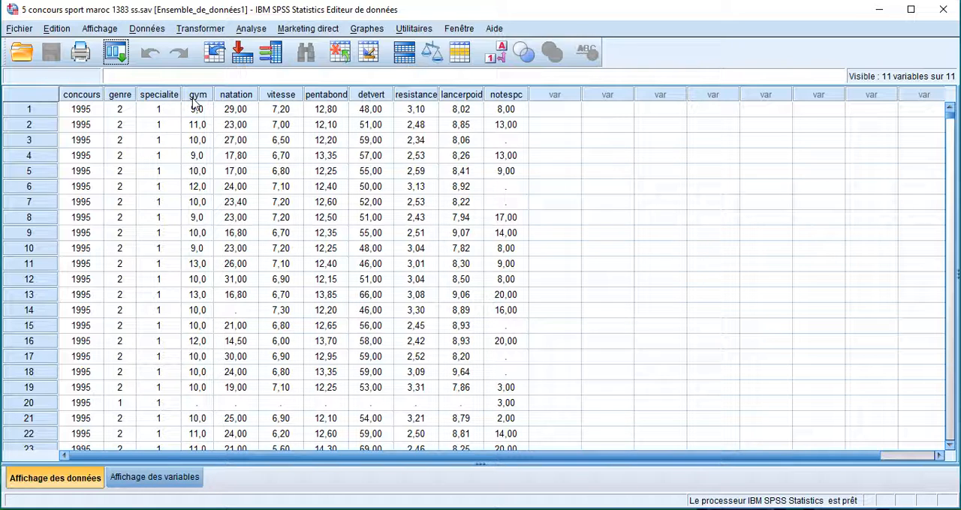
{"action": "mouse_move", "coordinate": [194, 102]}
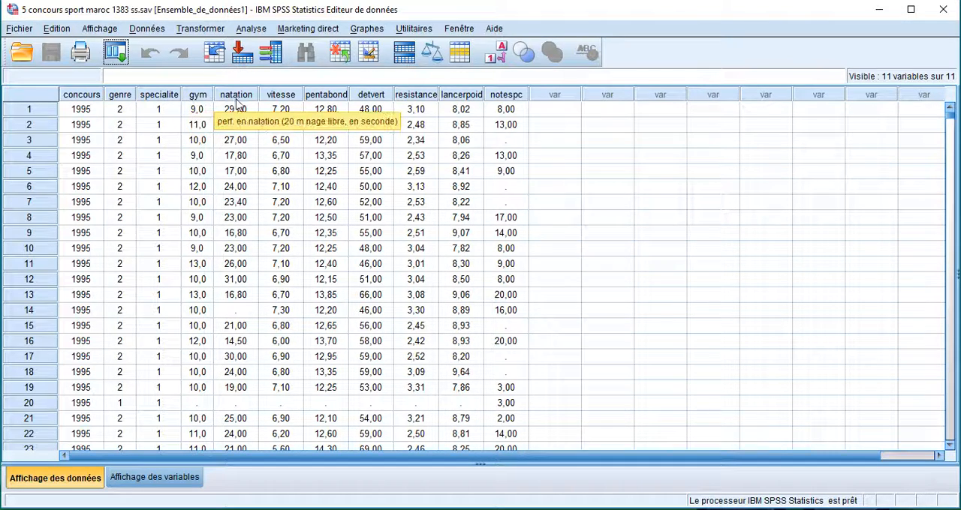
{"action": "mouse_move", "coordinate": [328, 97]}
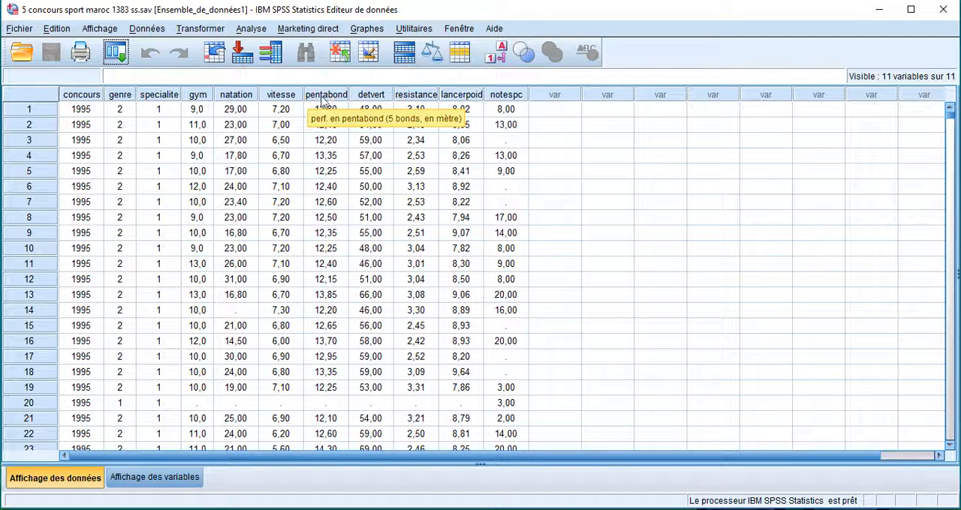
{"action": "mouse_move", "coordinate": [367, 103]}
{"action": "mouse_move", "coordinate": [410, 102]}
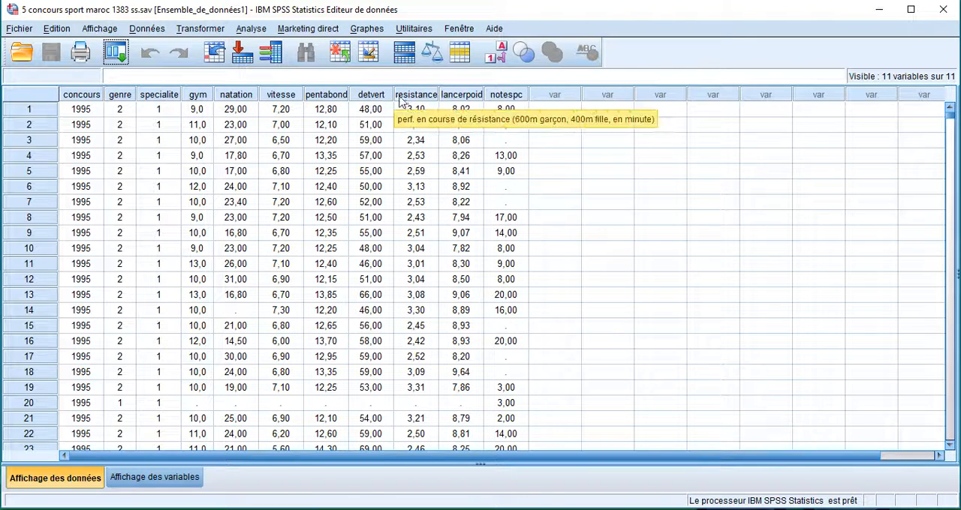
{"action": "mouse_move", "coordinate": [457, 100]}
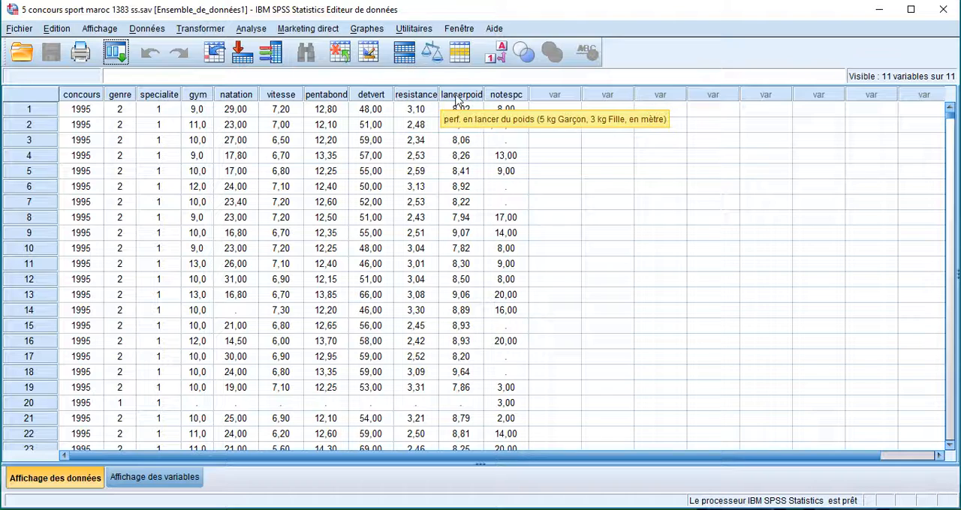
{"action": "mouse_move", "coordinate": [503, 104]}
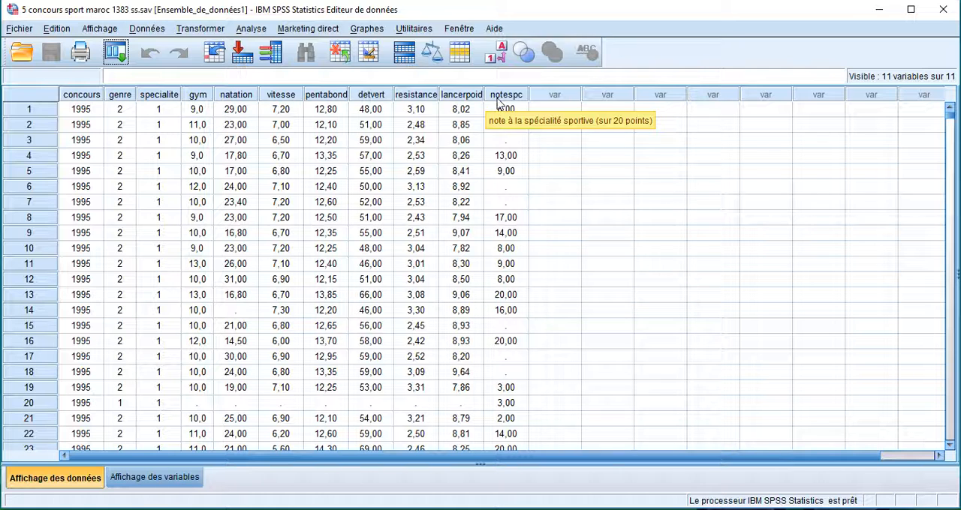
In the variable view, widen the Etiquette column and change the label of concours to "l'année du concours".
{"action": "left_click", "coordinate": [154, 478]}
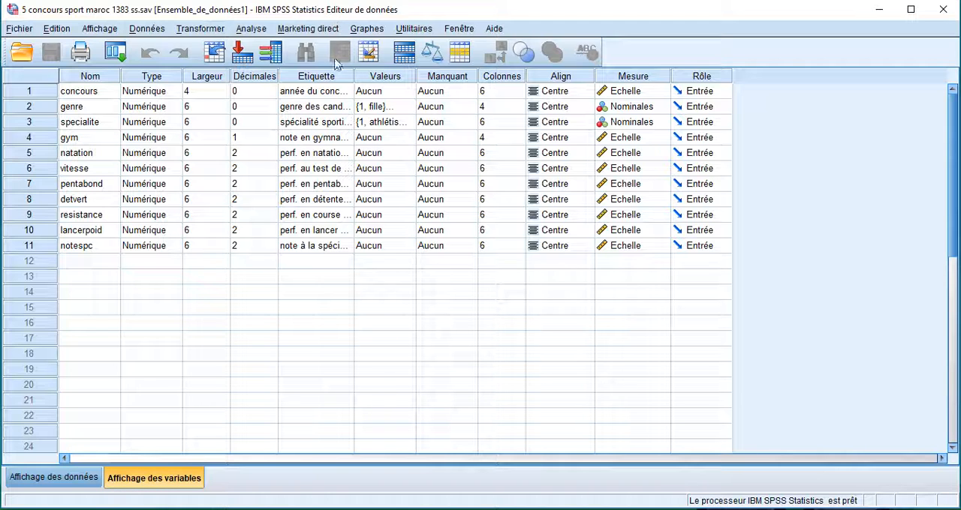
{"action": "left_click_drag", "start_coordinate": [354, 76], "coordinate": [575, 81]}
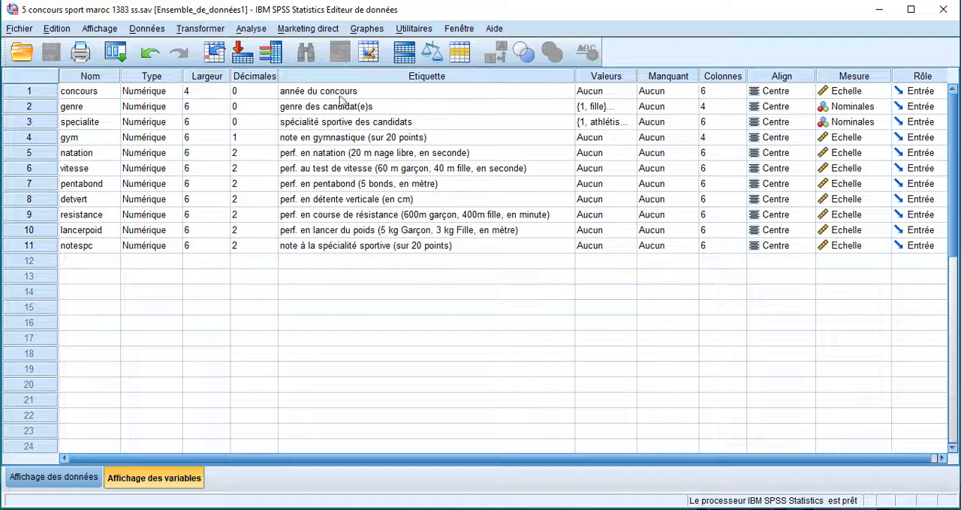
{"action": "left_click", "coordinate": [381, 93]}
{"action": "left_click", "coordinate": [383, 91]}
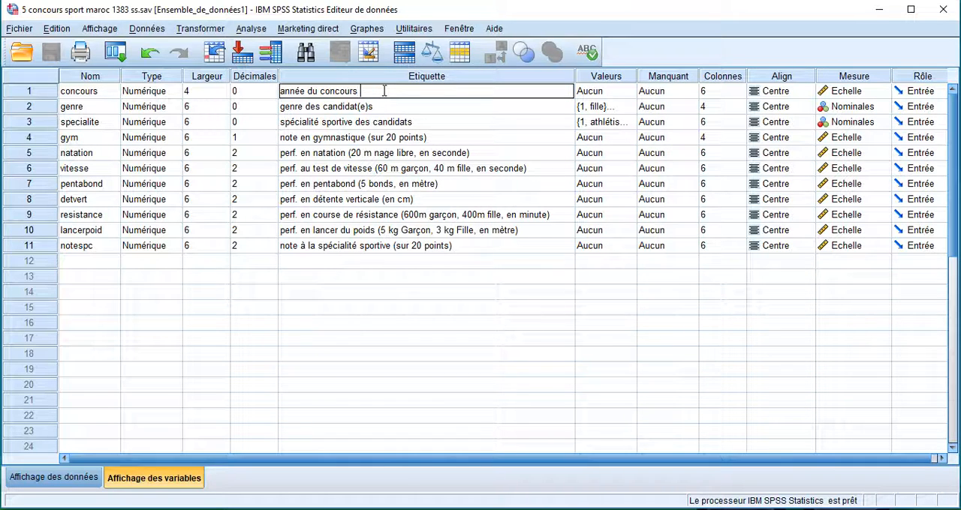
{"action": "key", "text": "BackSpace"}
{"action": "key", "text": "BackSpace"}
{"action": "key", "text": "BackSpace"}
{"action": "key", "text": "BackSpace"}
{"action": "key", "text": "BackSpace"}
{"action": "key", "text": "BackSpace"}
{"action": "key", "text": "BackSpace"}
{"action": "key", "text": "BackSpace"}
{"action": "key", "text": "BackSpace"}
{"action": "key", "text": "BackSpace"}
{"action": "key", "text": "BackSpace"}
{"action": "key", "text": "BackSpace"}
{"action": "key", "text": "BackSpace"}
{"action": "key", "text": "BackSpace"}
{"action": "key", "text": "BackSpace"}
{"action": "key", "text": "BackSpace"}
{"action": "key", "text": "BackSpace"}
{"action": "type", "text": "l'année du c"}
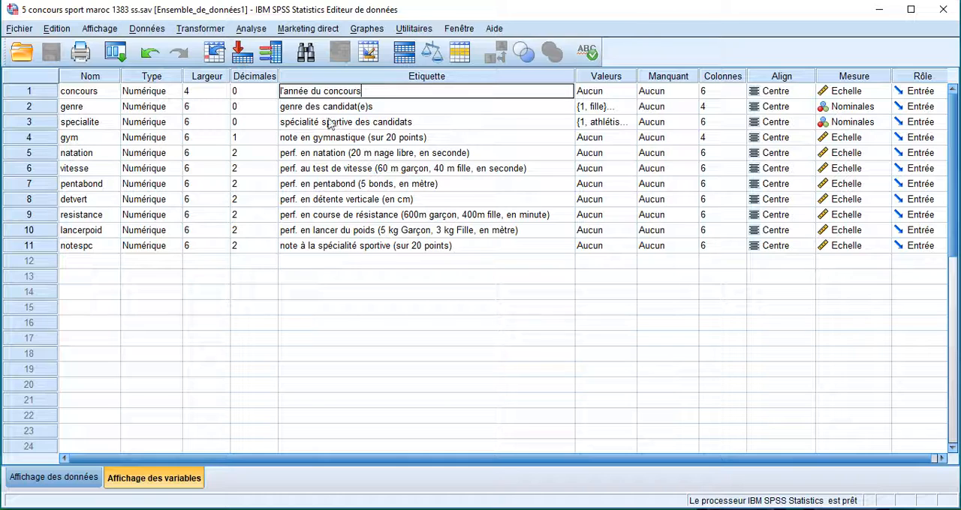
Examine the value labels defined for the genre variable, leaving them unedited.
{"action": "left_click", "coordinate": [627, 109]}
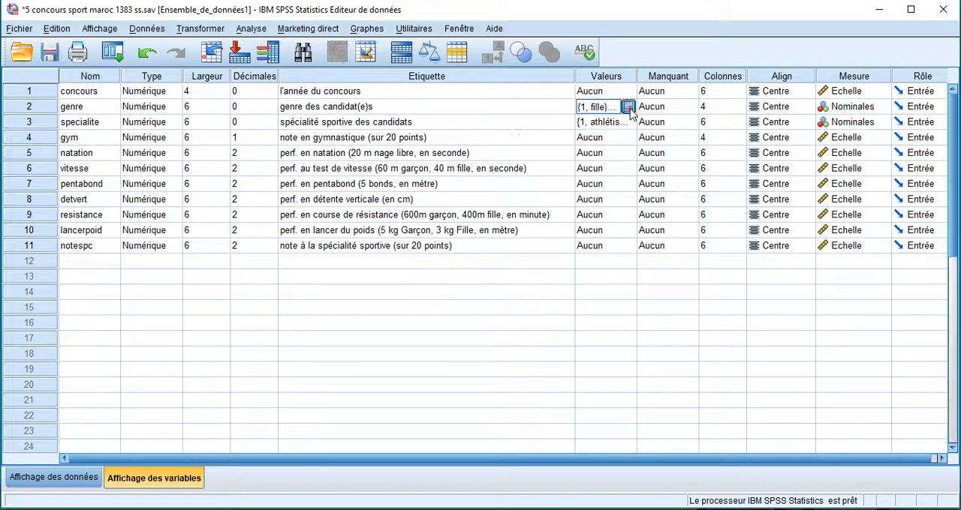
{"action": "left_click", "coordinate": [629, 107]}
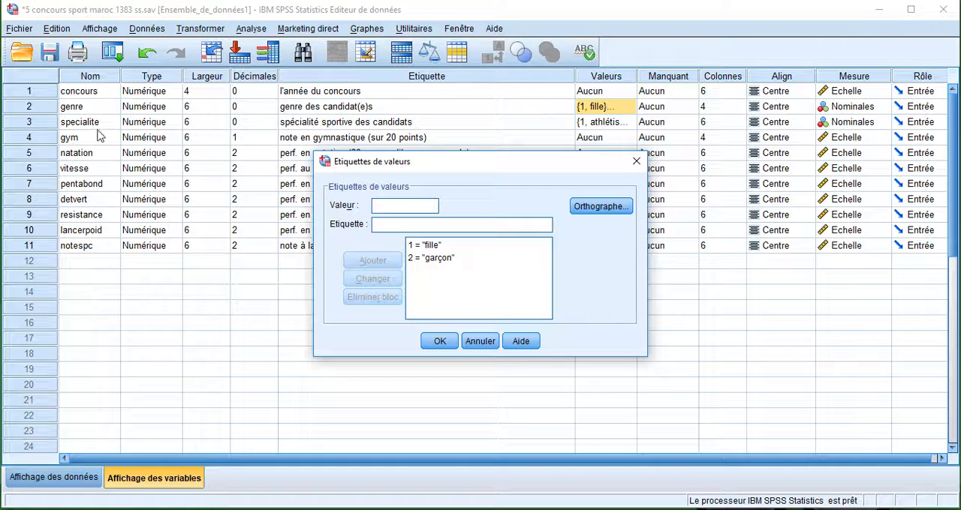
{"action": "left_click", "coordinate": [443, 259]}
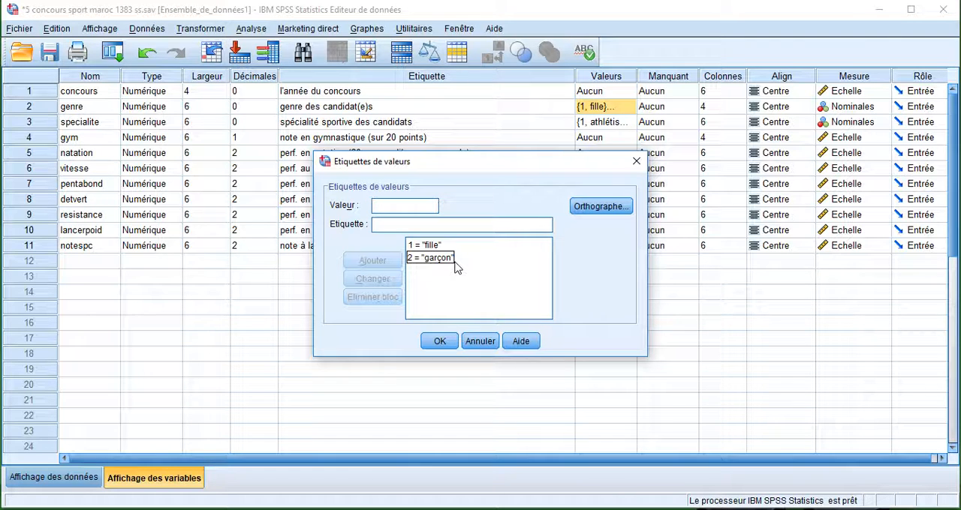
{"action": "left_click", "coordinate": [637, 162]}
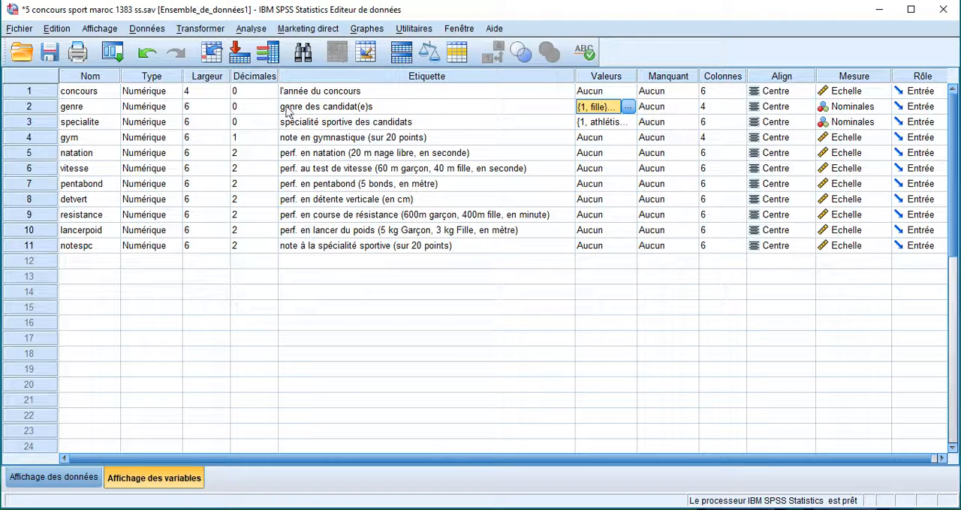
Start the Descriptives analysis and enlarge its dialog so the whole variable list can be read.
{"action": "left_click", "coordinate": [259, 34]}
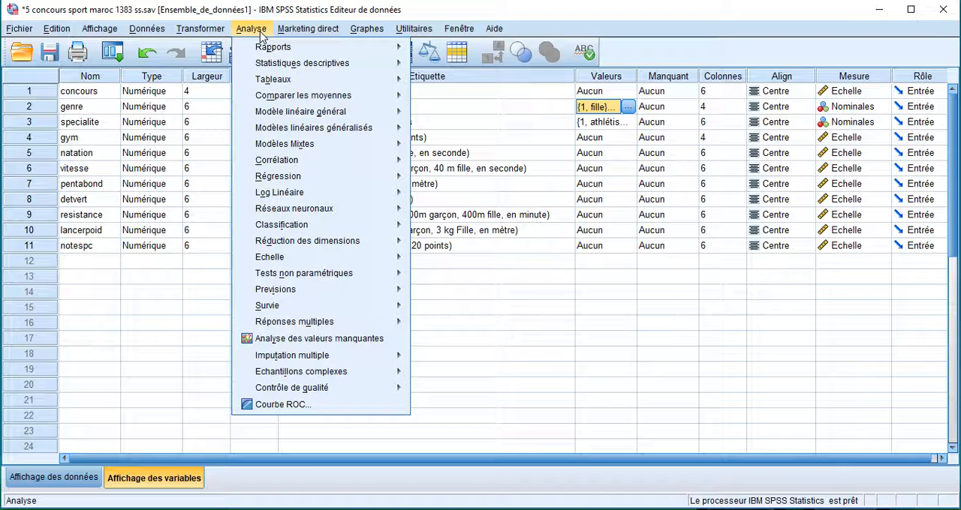
{"action": "mouse_move", "coordinate": [262, 66]}
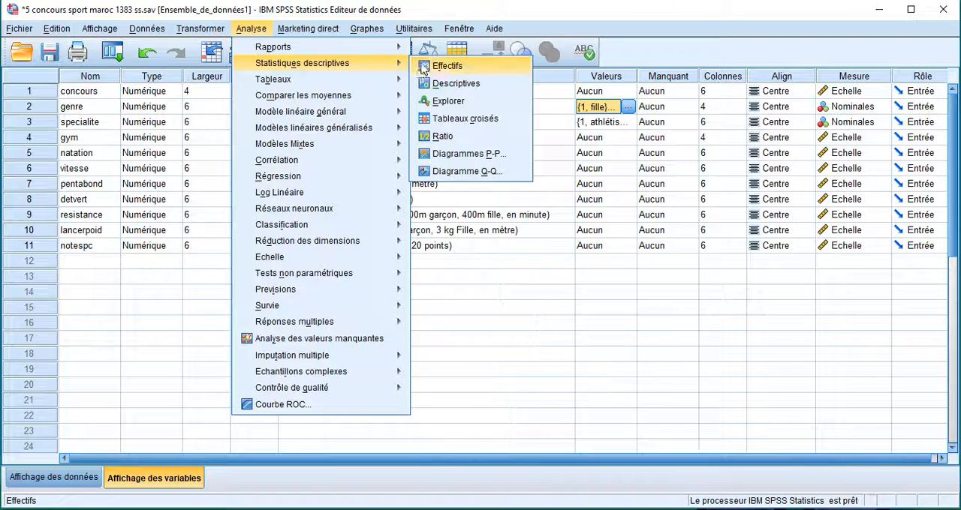
{"action": "left_click", "coordinate": [460, 85]}
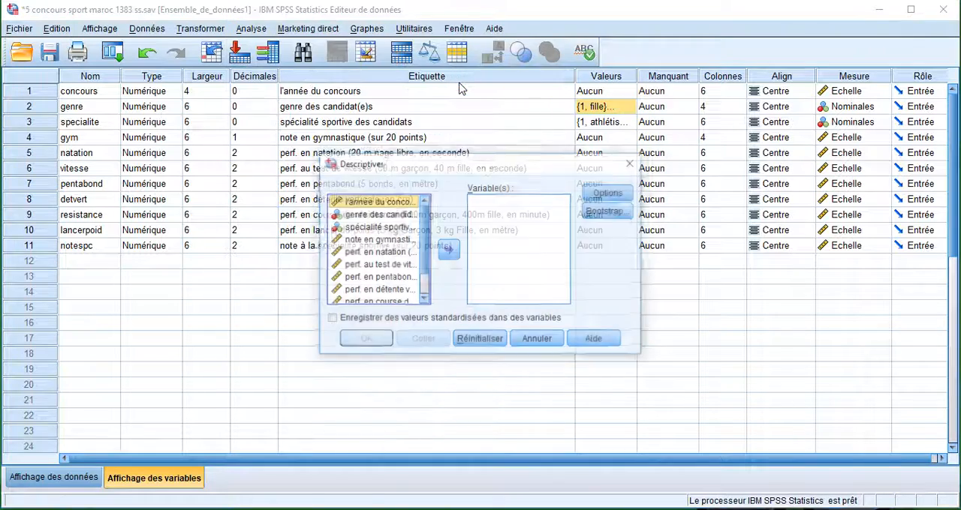
{"action": "scroll", "coordinate": [426, 225], "scroll_direction": "down", "scroll_amount": 3}
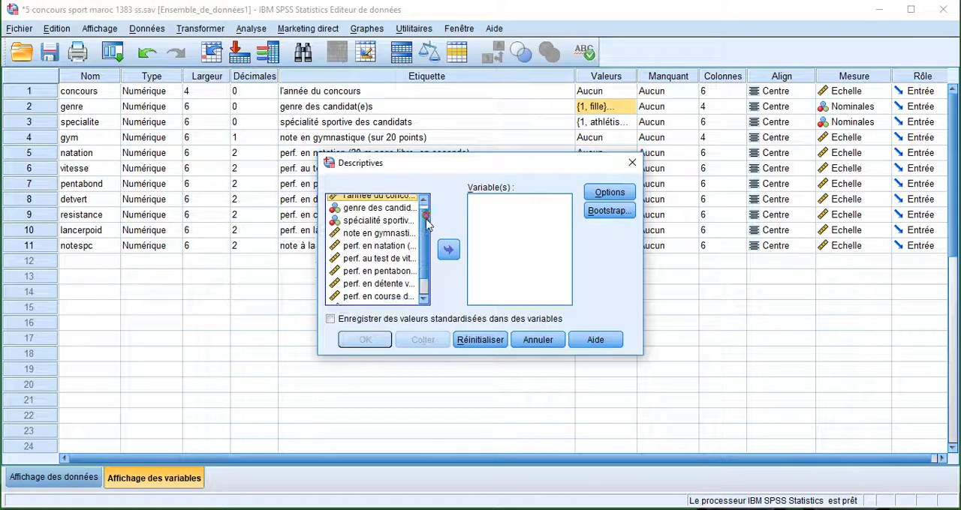
{"action": "left_click_drag", "start_coordinate": [319, 153], "coordinate": [218, 105]}
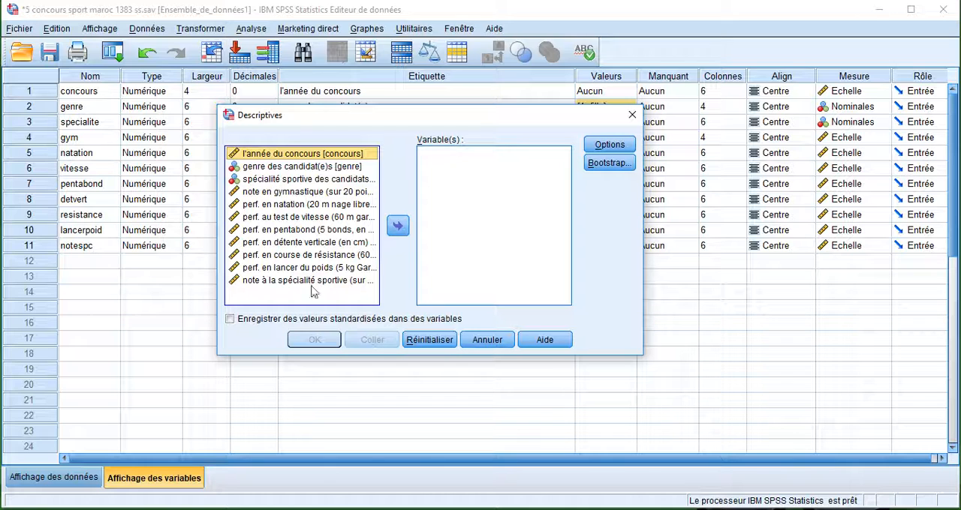
Select the five source variables notespc, lancerpoid, resistance, detvert and pentabond together for the Descriptives analysis.
{"action": "left_click", "coordinate": [287, 280]}
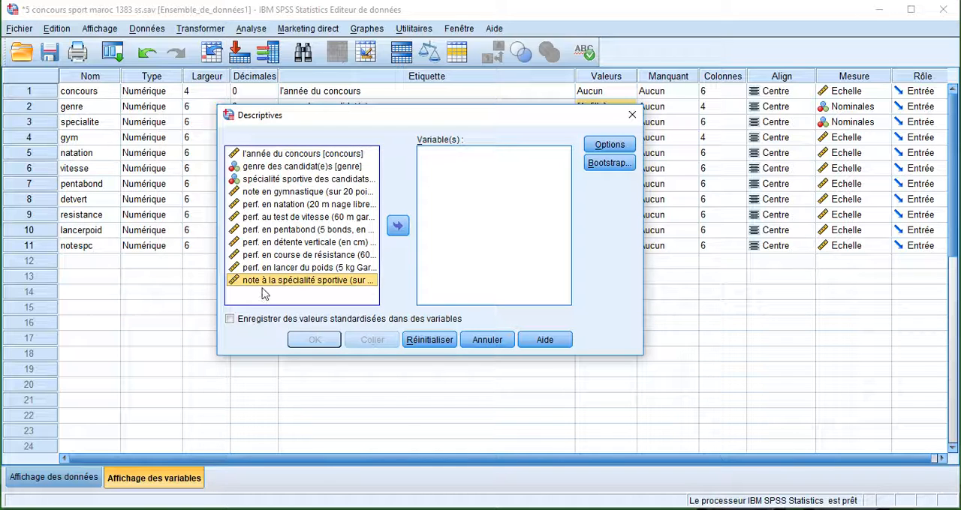
{"action": "left_click", "coordinate": [274, 268], "text": "shift"}
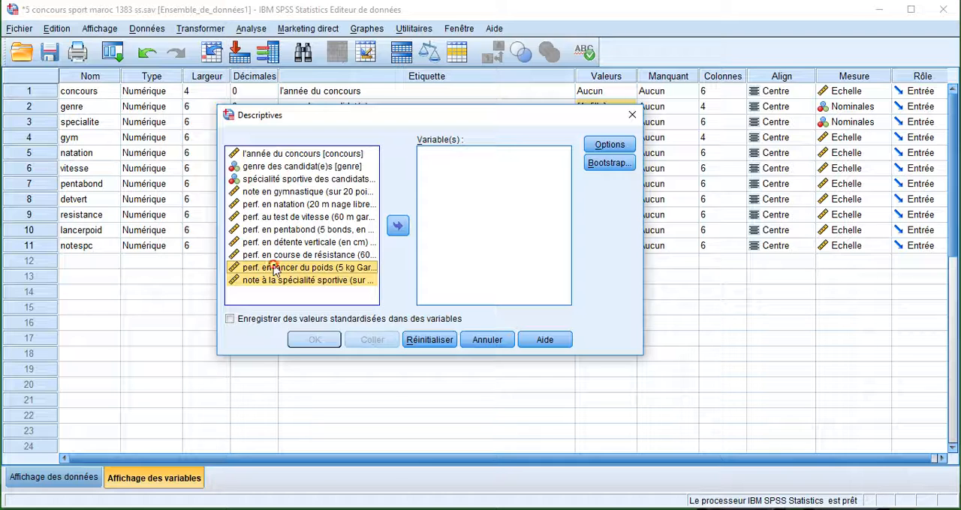
{"action": "left_click", "coordinate": [273, 255], "text": "shift"}
{"action": "left_click", "coordinate": [275, 241], "text": "shift"}
{"action": "left_click", "coordinate": [275, 229], "text": "shift"}
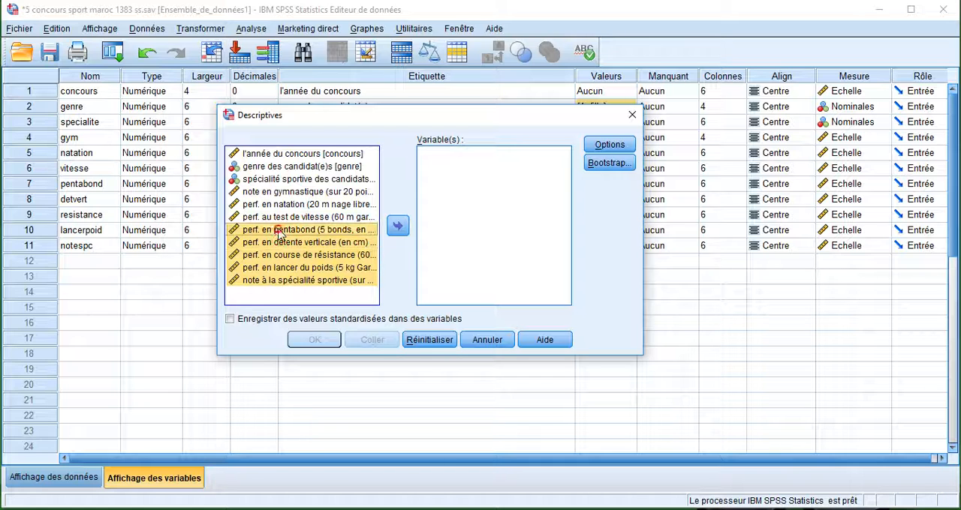
Add the sum, variance, kurtosis and skewness to the Descriptives options and run the analysis on the five selected variables.
{"action": "left_click", "coordinate": [610, 144]}
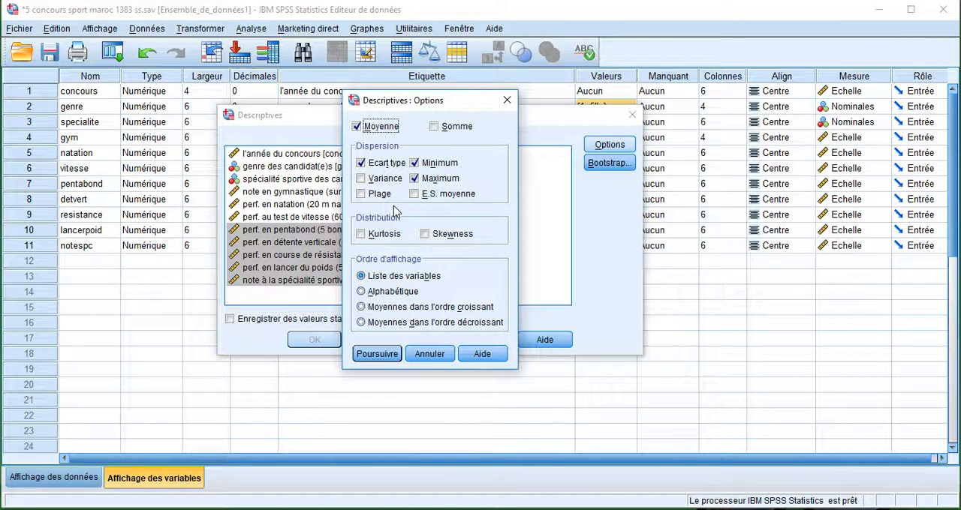
{"action": "left_click", "coordinate": [436, 128]}
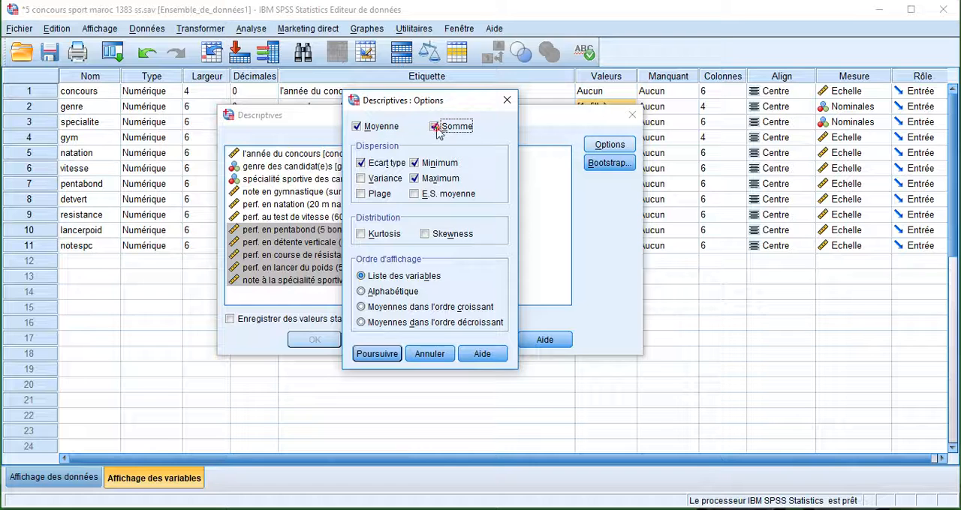
{"action": "left_click", "coordinate": [362, 181]}
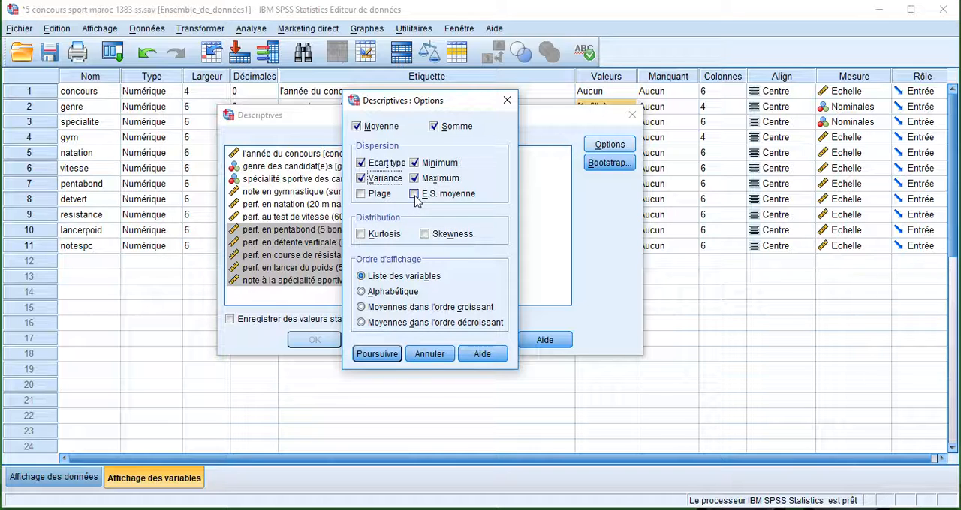
{"action": "left_click", "coordinate": [361, 235]}
{"action": "left_click", "coordinate": [425, 234]}
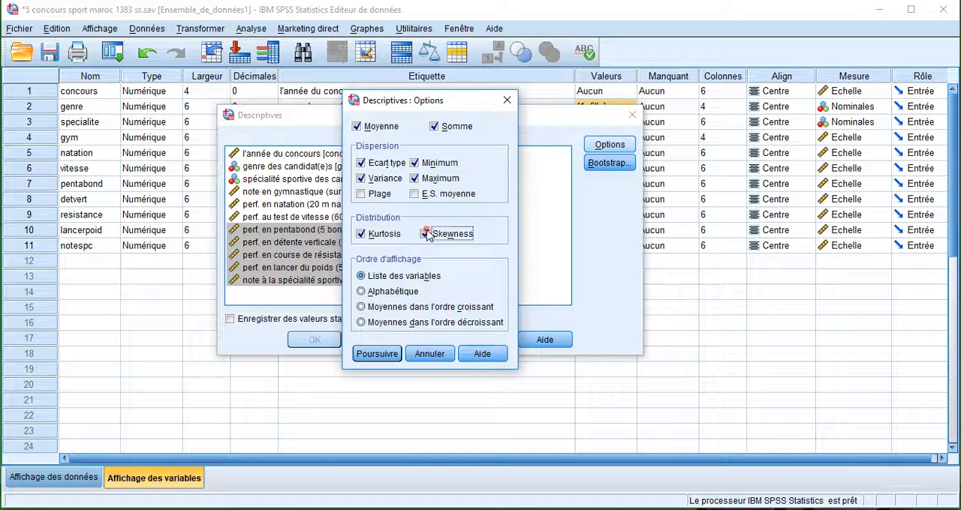
{"action": "left_click", "coordinate": [377, 354]}
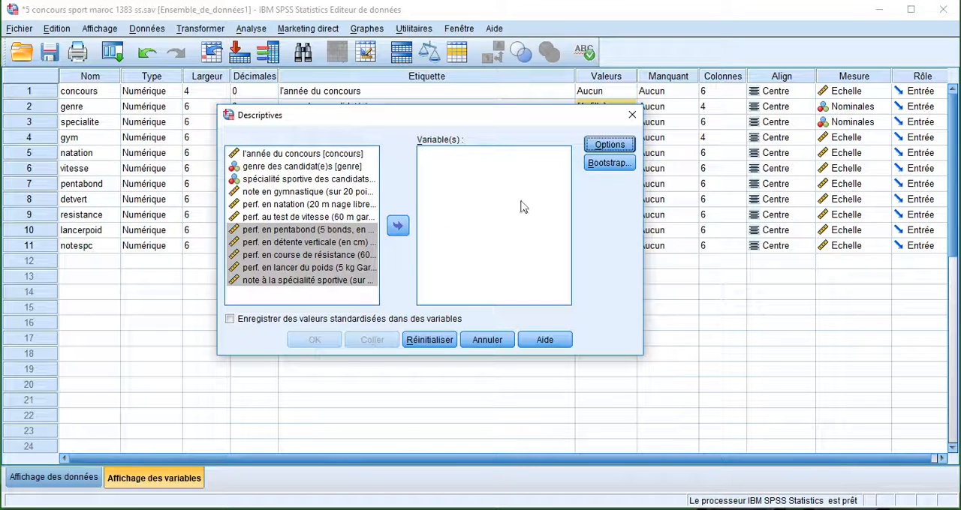
{"action": "left_click", "coordinate": [398, 226]}
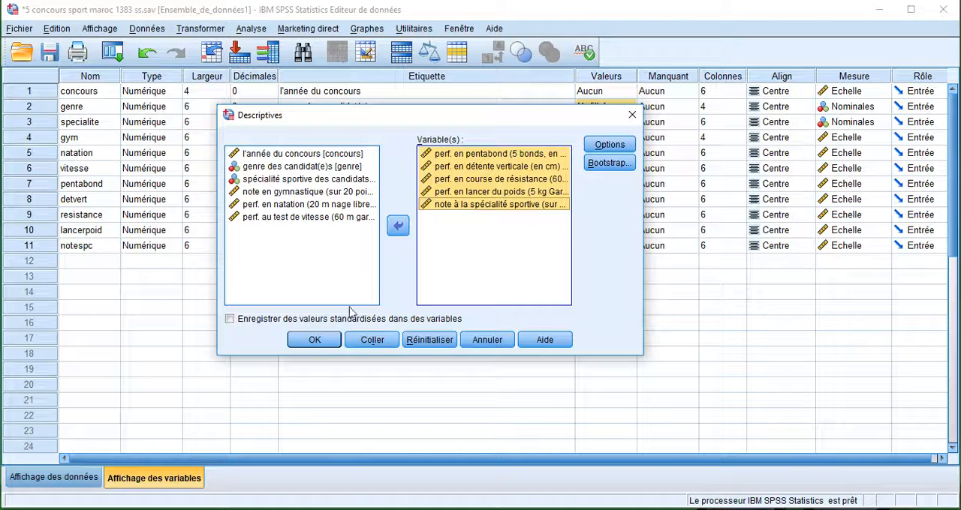
{"action": "left_click", "coordinate": [316, 339]}
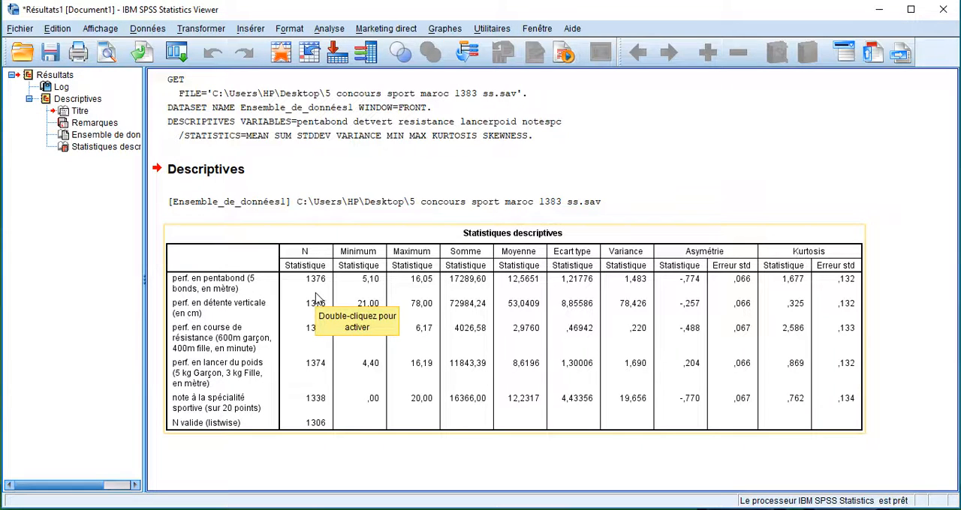
Start an Effectifs (frequencies) analysis, enlarge its dialog, and add genre and specialite as the analysis variables.
{"action": "left_click", "coordinate": [336, 32]}
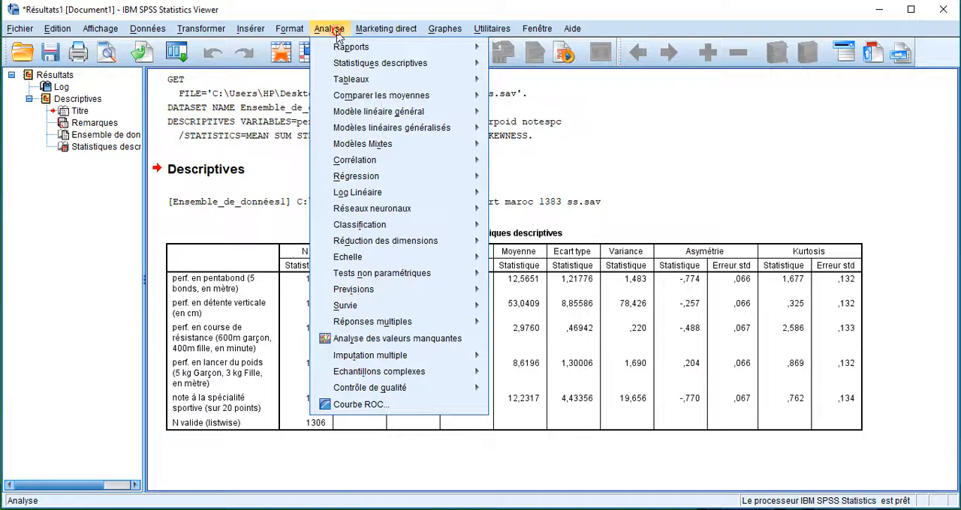
{"action": "mouse_move", "coordinate": [363, 63]}
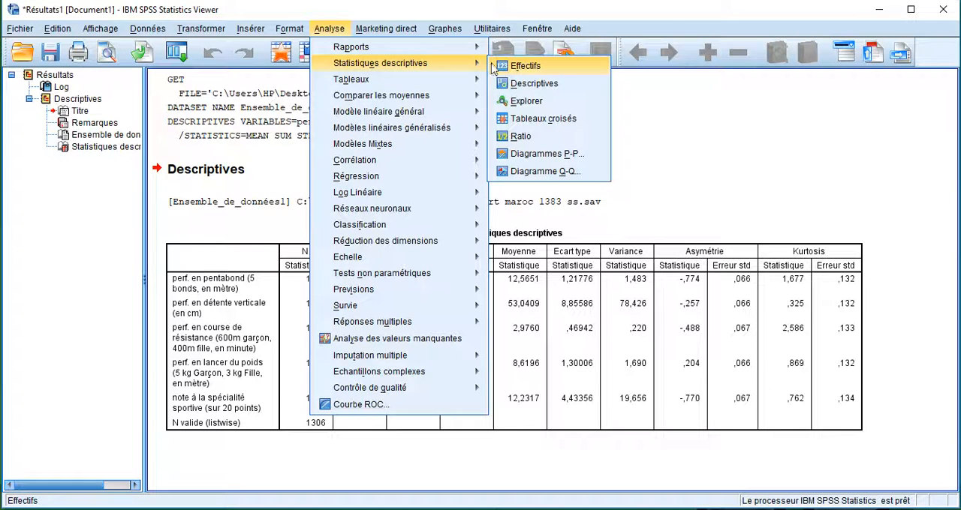
{"action": "left_click", "coordinate": [525, 66]}
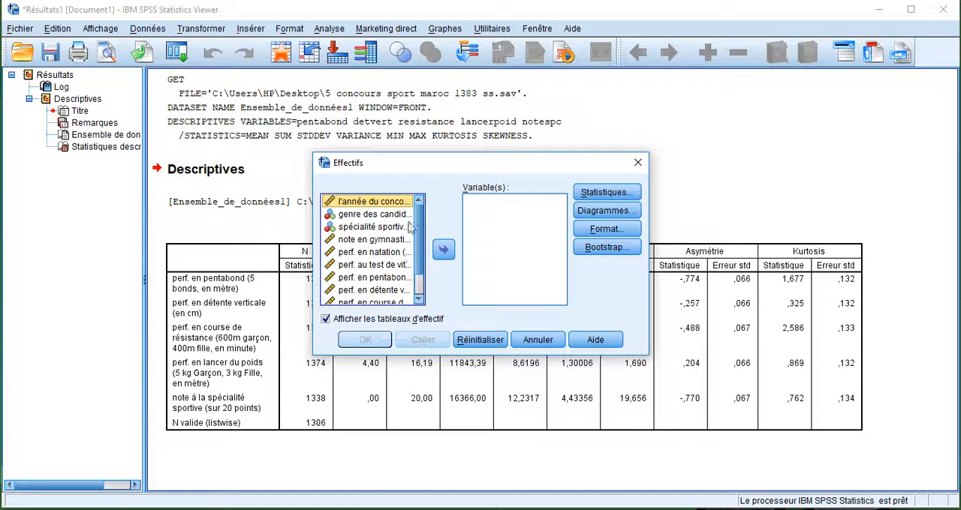
{"action": "left_click_drag", "start_coordinate": [317, 159], "coordinate": [228, 142]}
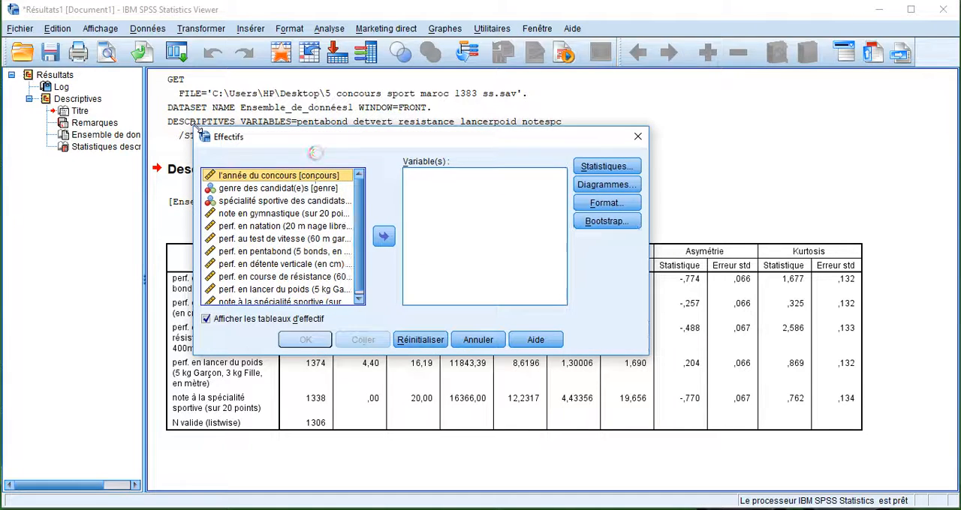
{"action": "left_click", "coordinate": [252, 190]}
{"action": "left_click", "coordinate": [259, 201], "text": "shift"}
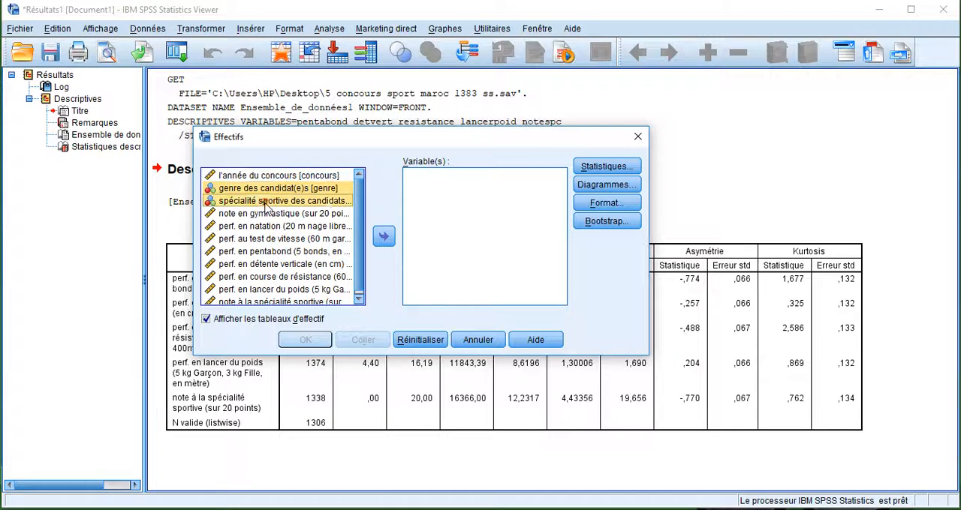
{"action": "left_click", "coordinate": [383, 236]}
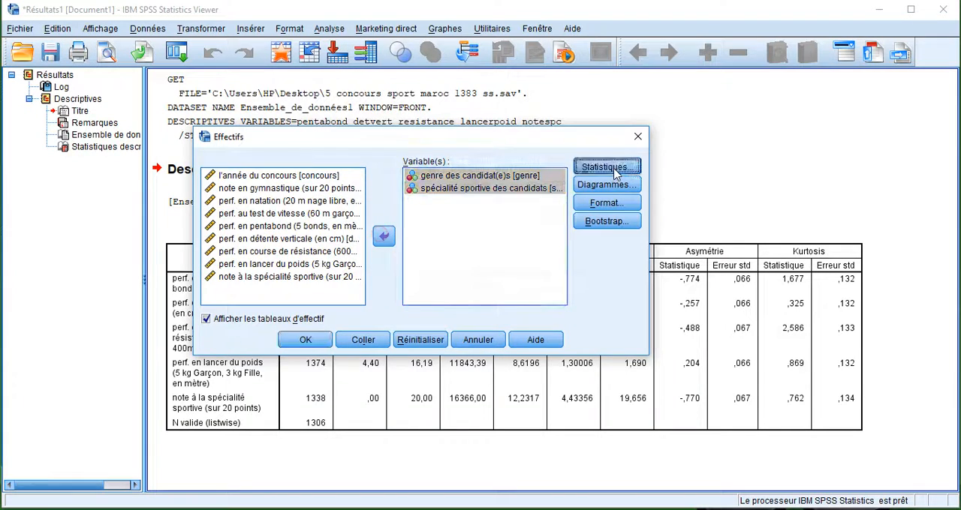
Request the mean, median, mode, quartiles and standard deviation as statistics for the Effectifs analysis.
{"action": "left_click", "coordinate": [609, 166]}
{"action": "left_click_drag", "start_coordinate": [421, 105], "coordinate": [220, 111]}
{"action": "left_click", "coordinate": [271, 146]}
{"action": "left_click", "coordinate": [271, 161]}
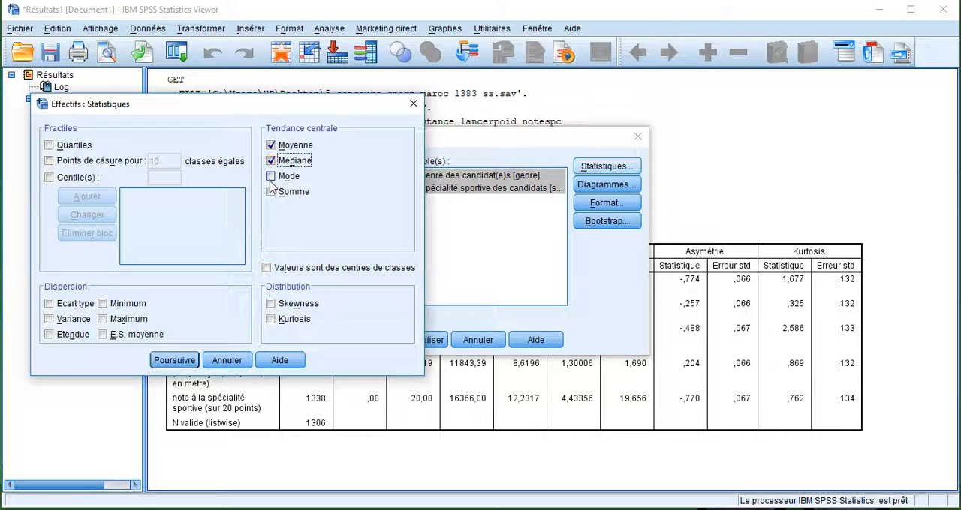
{"action": "left_click", "coordinate": [271, 177]}
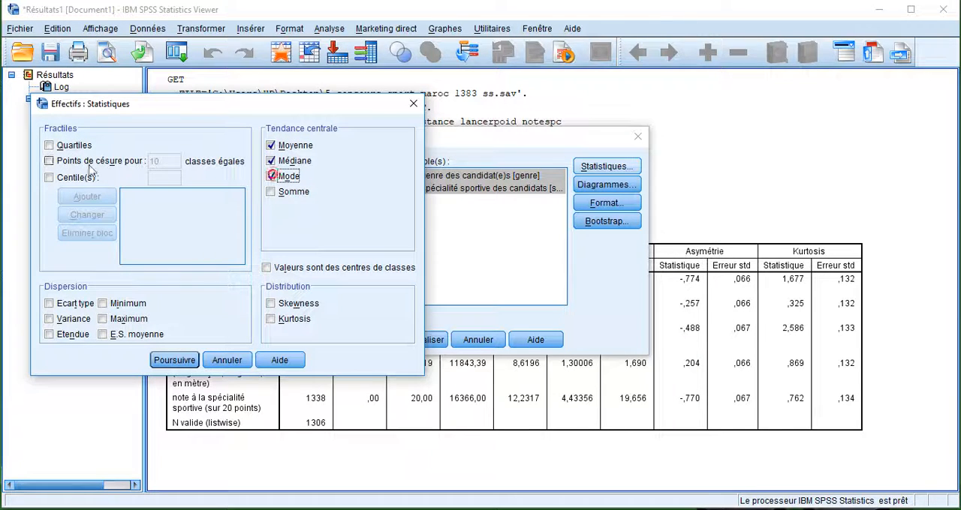
{"action": "left_click", "coordinate": [49, 145]}
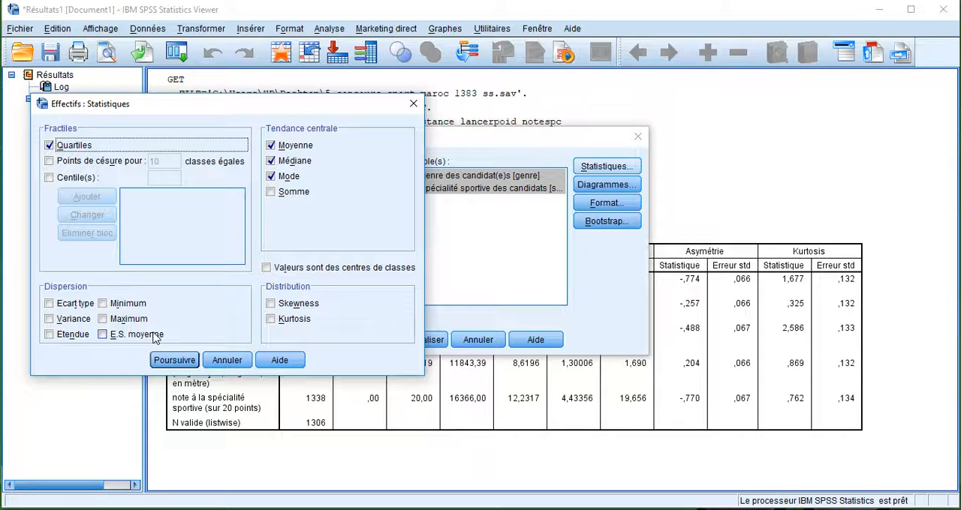
{"action": "left_click", "coordinate": [49, 304]}
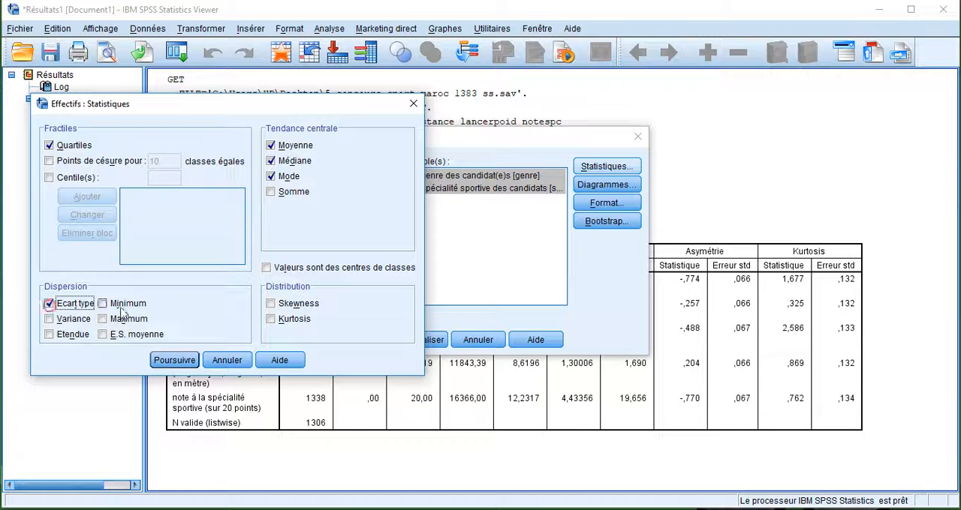
{"action": "left_click", "coordinate": [184, 360]}
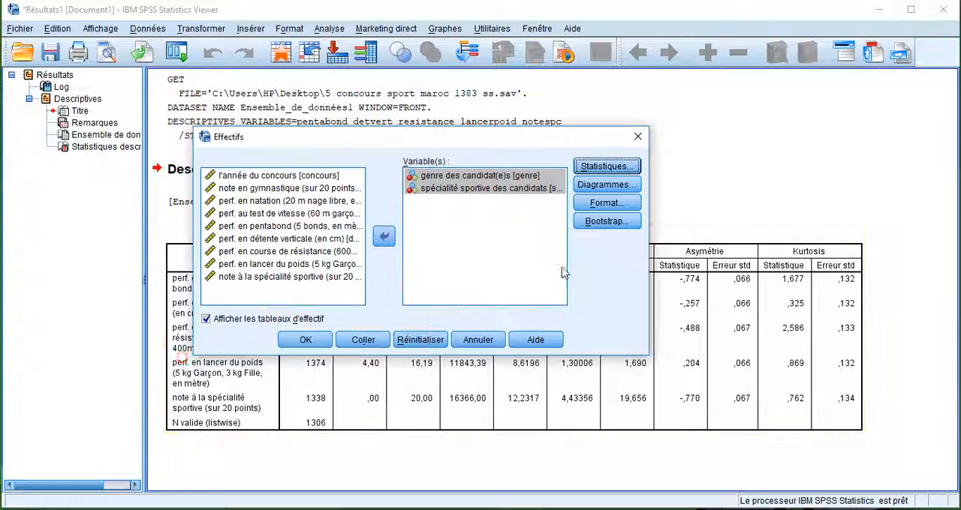
Choose histograms with the Gaussian curve displayed as the chart type and run the Effectifs analysis.
{"action": "left_click", "coordinate": [606, 185]}
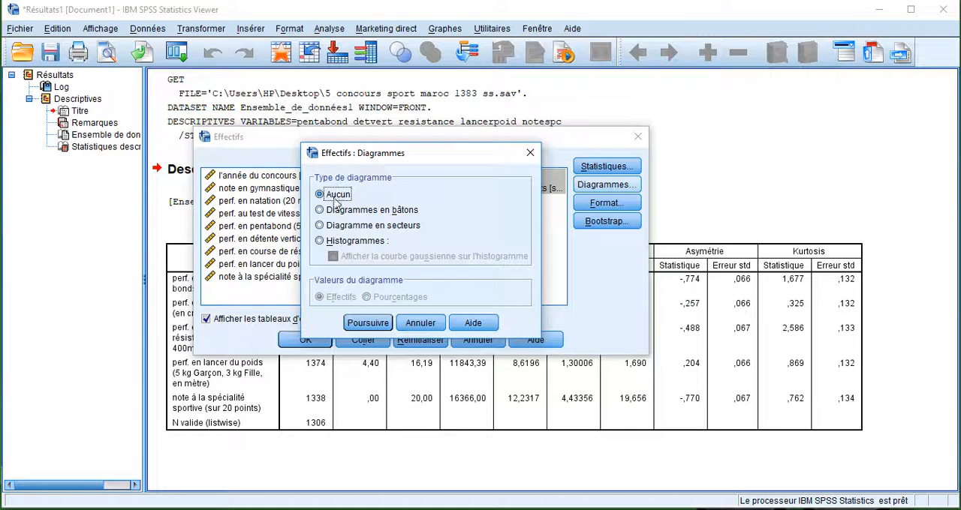
{"action": "left_click", "coordinate": [322, 212]}
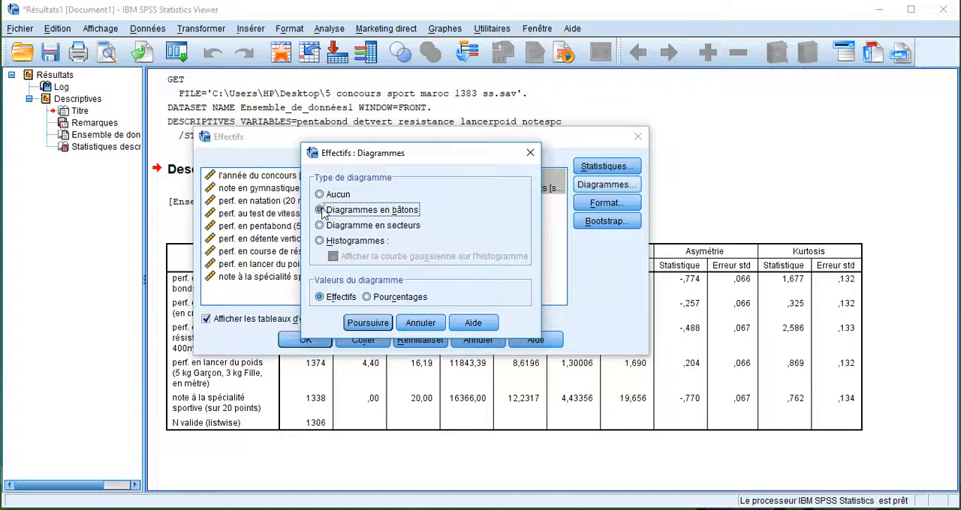
{"action": "left_click", "coordinate": [328, 241]}
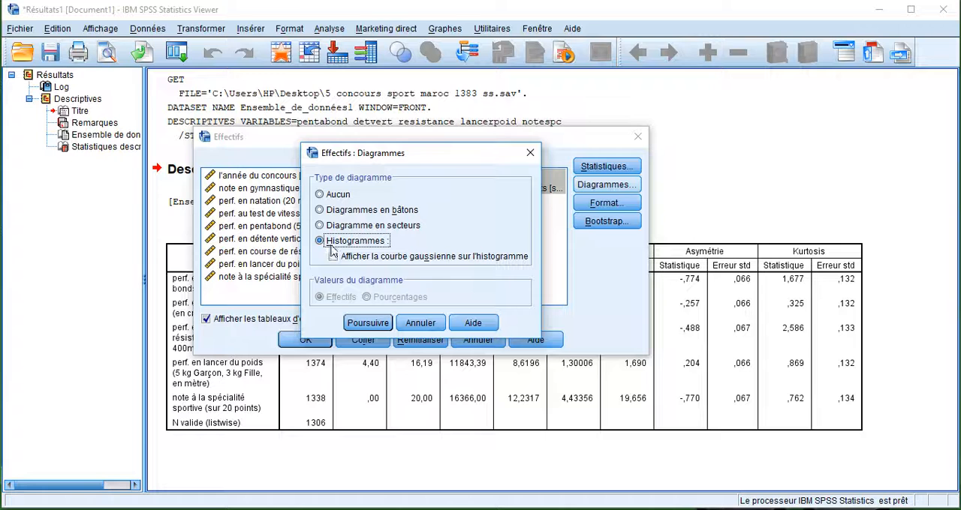
{"action": "left_click", "coordinate": [333, 257]}
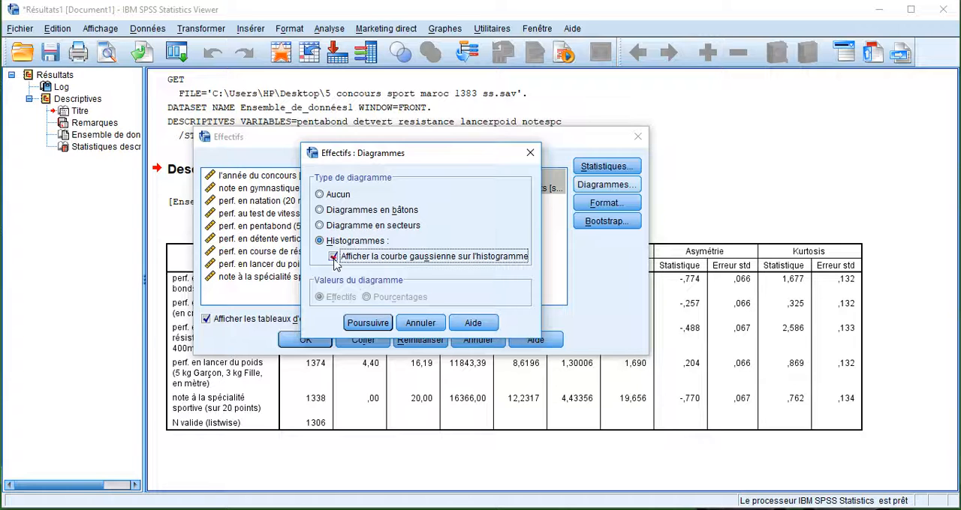
{"action": "left_click", "coordinate": [368, 324]}
{"action": "left_click", "coordinate": [312, 342]}
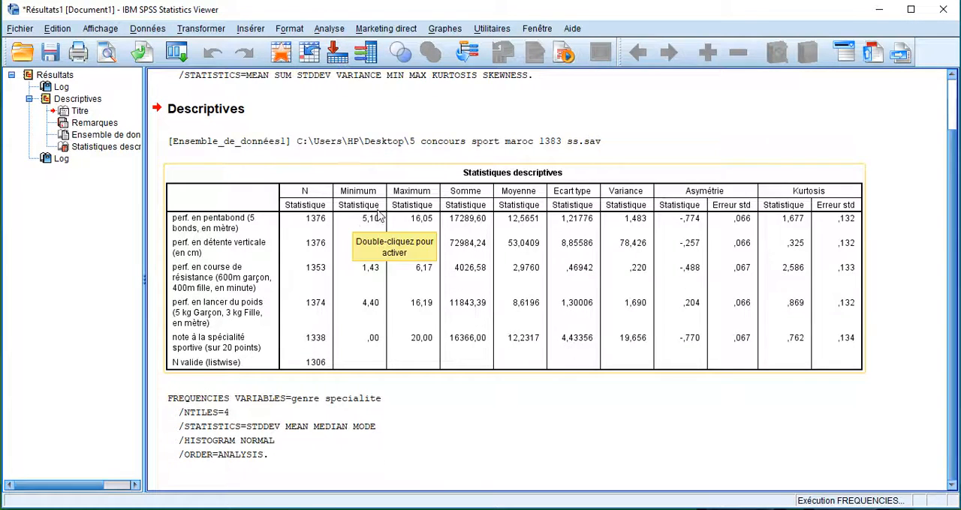
Examine the Effectifs output for genre and specialite: the statistics table, the frequency tables and both histograms.
{"action": "scroll", "coordinate": [379, 216], "scroll_direction": "down", "scroll_amount": 5}
{"action": "scroll", "coordinate": [379, 216], "scroll_direction": "up", "scroll_amount": 5}
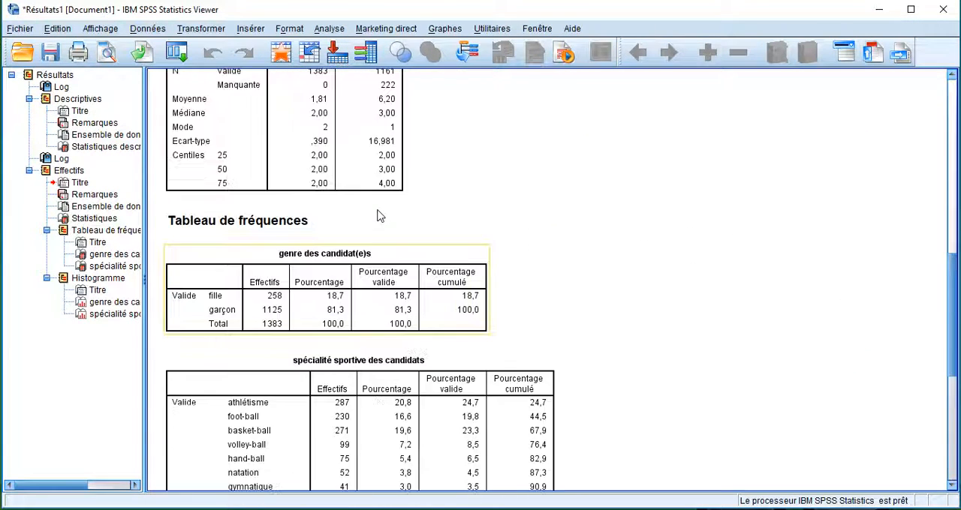
{"action": "scroll", "coordinate": [379, 216], "scroll_direction": "up", "scroll_amount": 5}
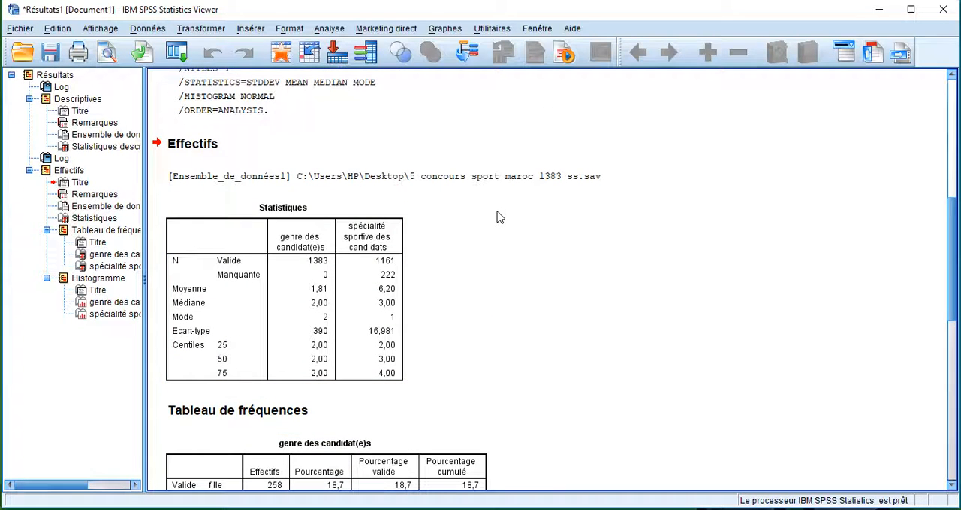
{"action": "scroll", "coordinate": [495, 218], "scroll_direction": "down", "scroll_amount": 10}
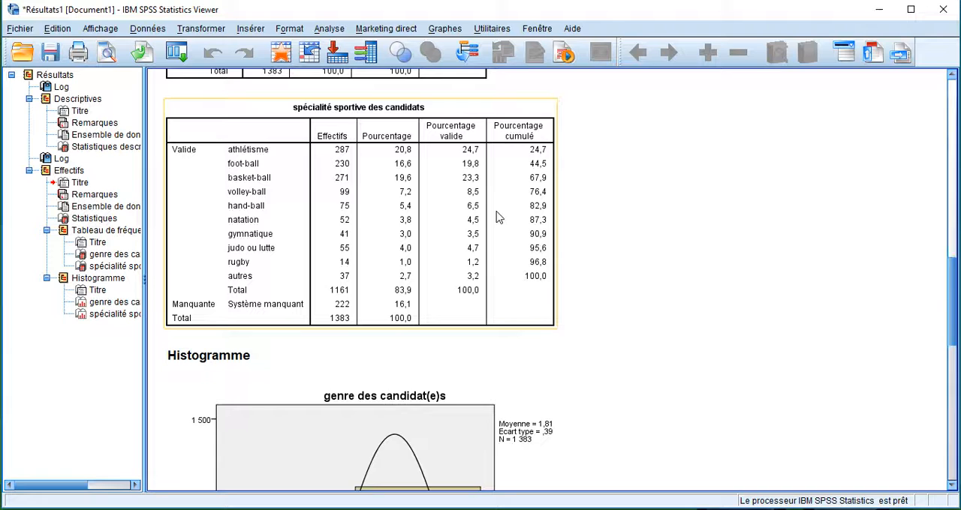
{"action": "scroll", "coordinate": [495, 218], "scroll_direction": "down", "scroll_amount": 3}
{"action": "scroll", "coordinate": [495, 218], "scroll_direction": "down", "scroll_amount": 3}
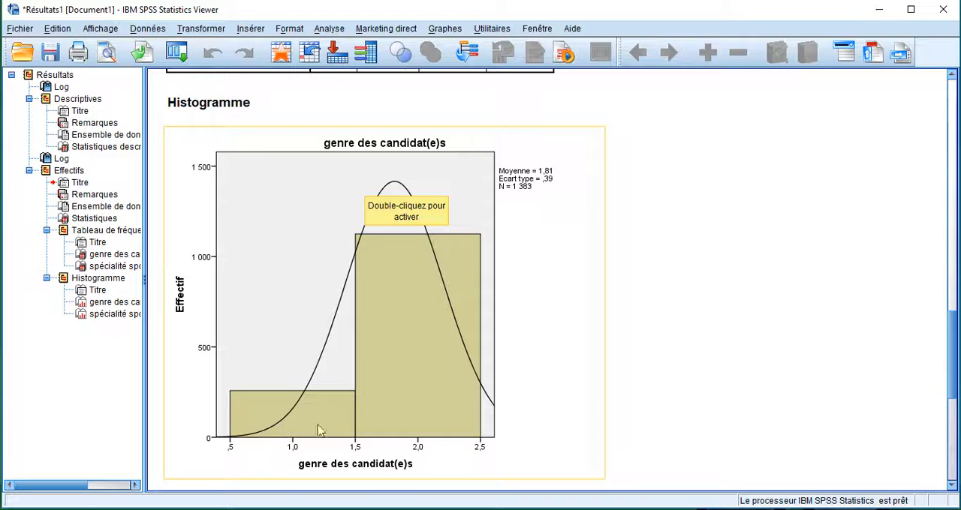
{"action": "scroll", "coordinate": [306, 316], "scroll_direction": "down", "scroll_amount": 5}
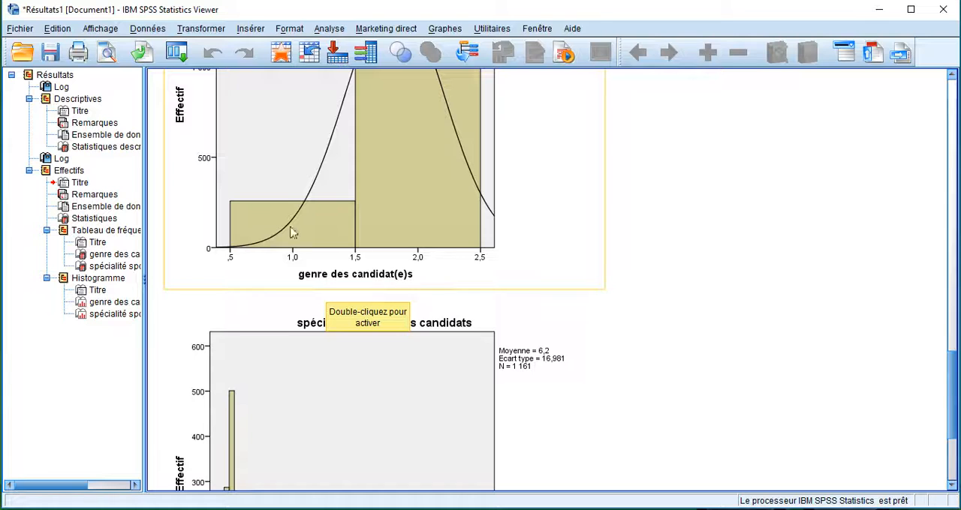
{"action": "scroll", "coordinate": [400, 178], "scroll_direction": "up", "scroll_amount": 3}
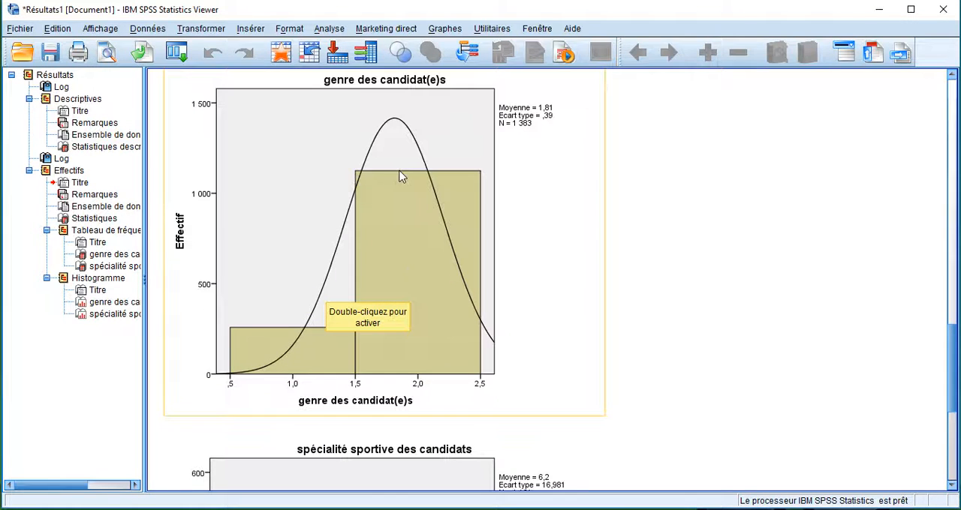
{"action": "scroll", "coordinate": [411, 354], "scroll_direction": "down", "scroll_amount": 3}
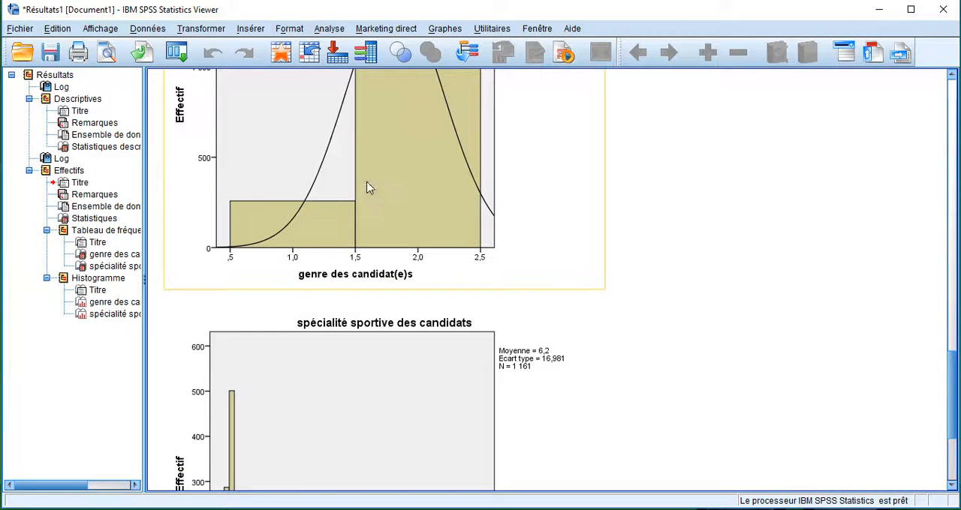
{"action": "scroll", "coordinate": [368, 188], "scroll_direction": "down", "scroll_amount": 5}
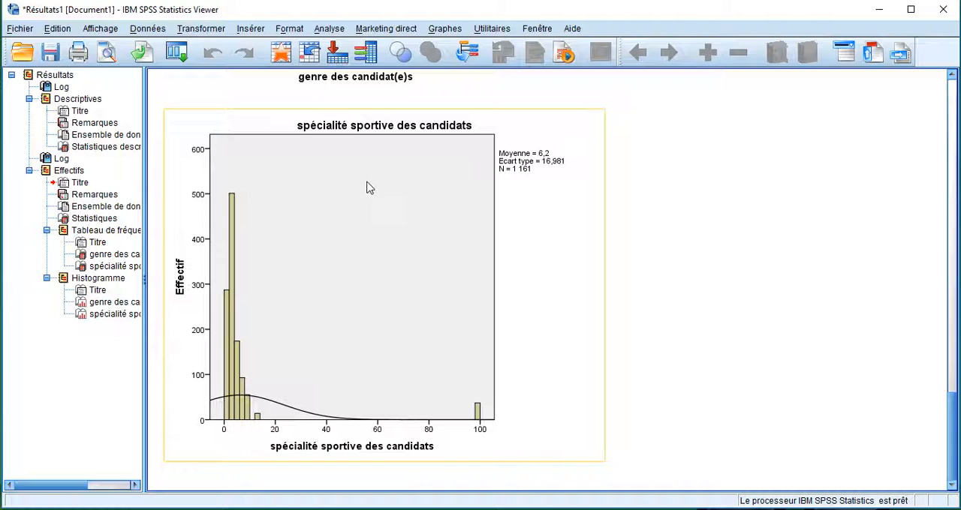